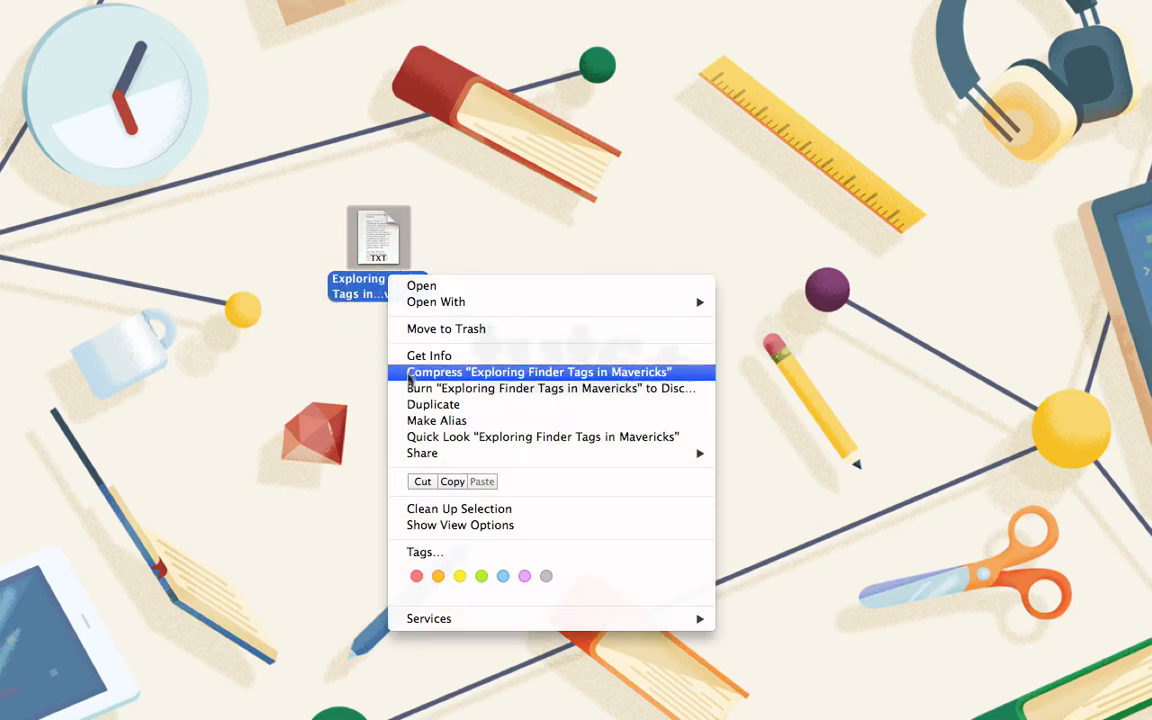
Step: Bring up the tag choices for the Exploring Finder Tags in Mavericks desktop file
{"action": "left_click", "coordinate": [447, 553]}
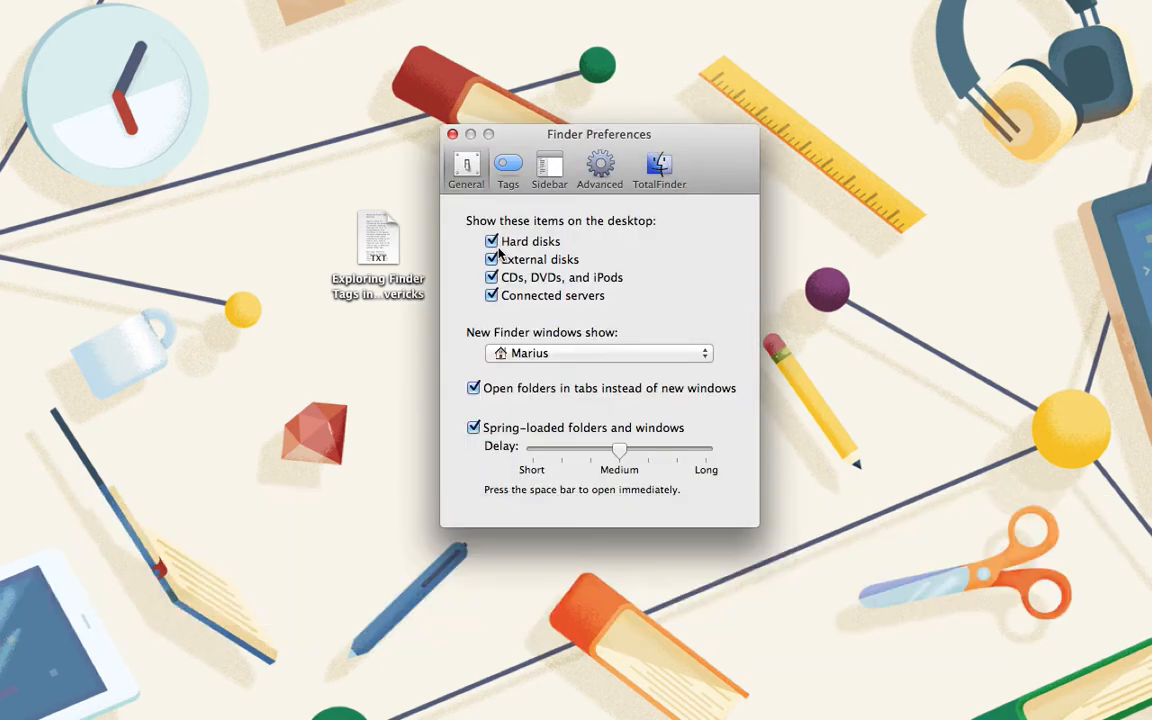
Step: In the Tags preferences, rename the Red tag to Rejected and recolour it Gray
{"action": "left_click", "coordinate": [513, 172]}
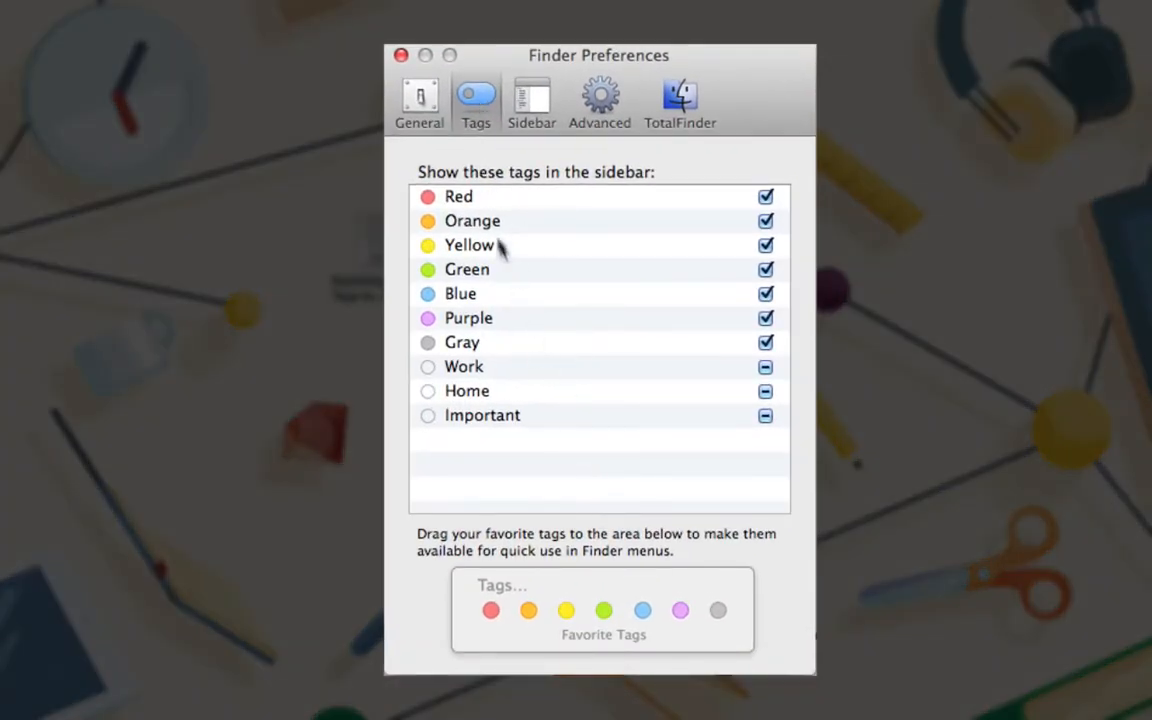
{"action": "right_click", "coordinate": [460, 197]}
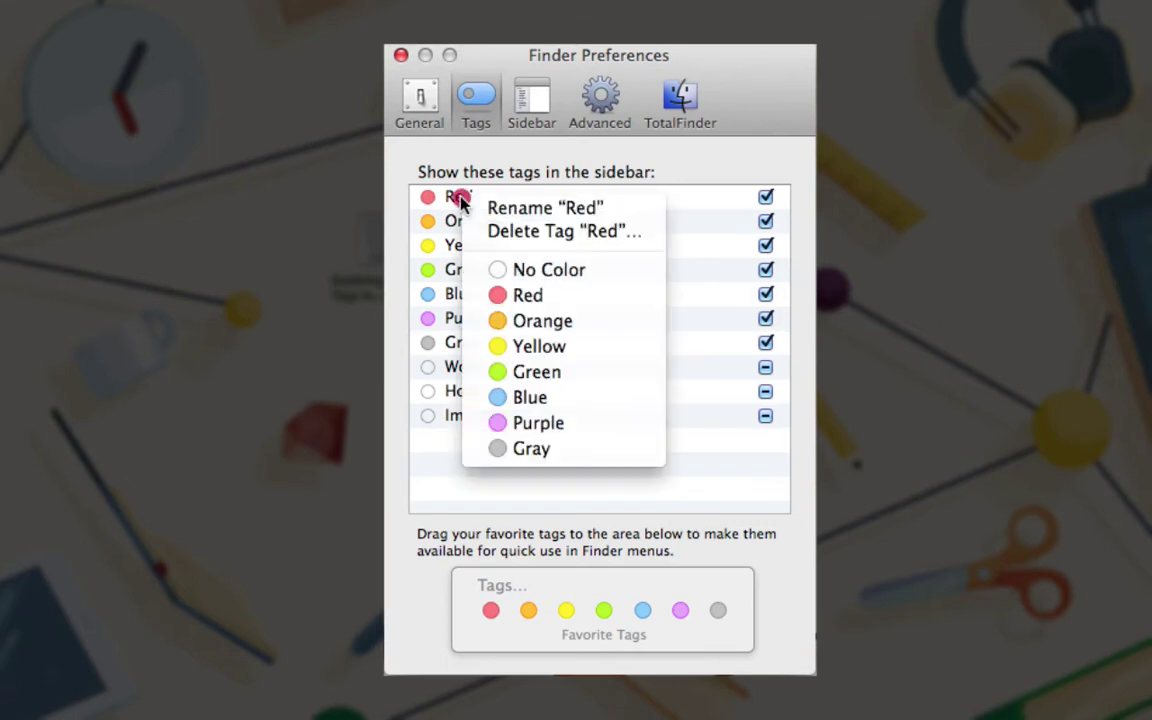
{"action": "left_click", "coordinate": [520, 208]}
{"action": "type", "text": "jecte"}
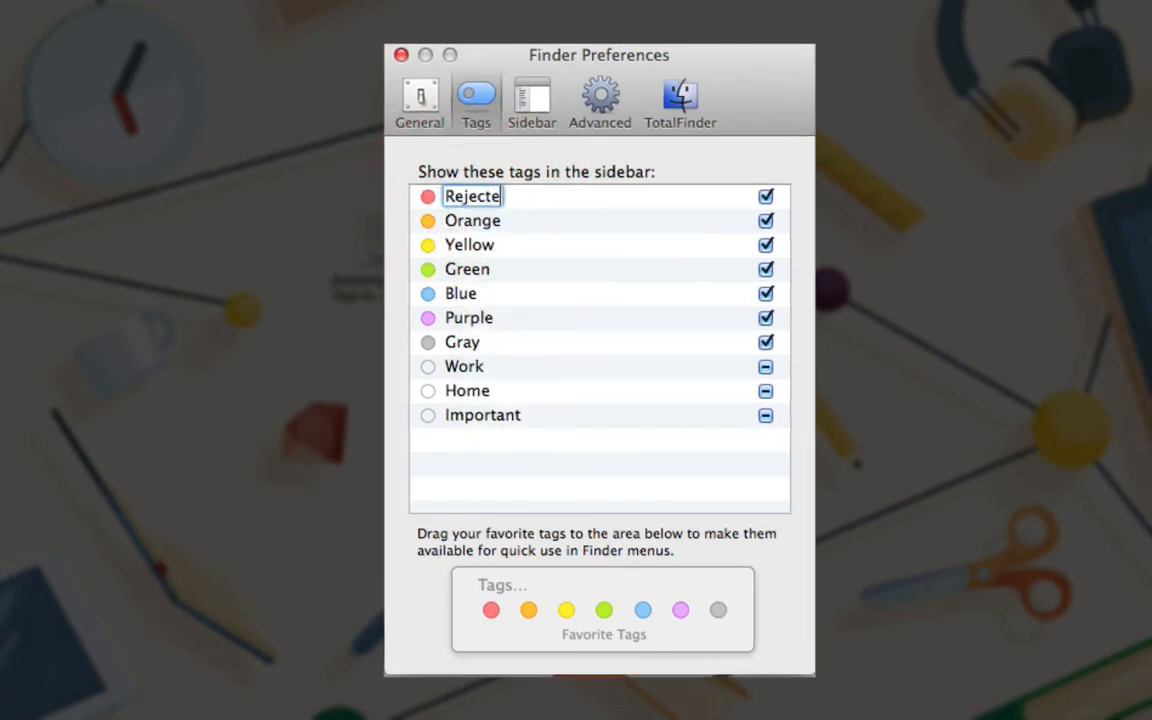
{"action": "type", "text": "d"}
{"action": "key", "text": "Return"}
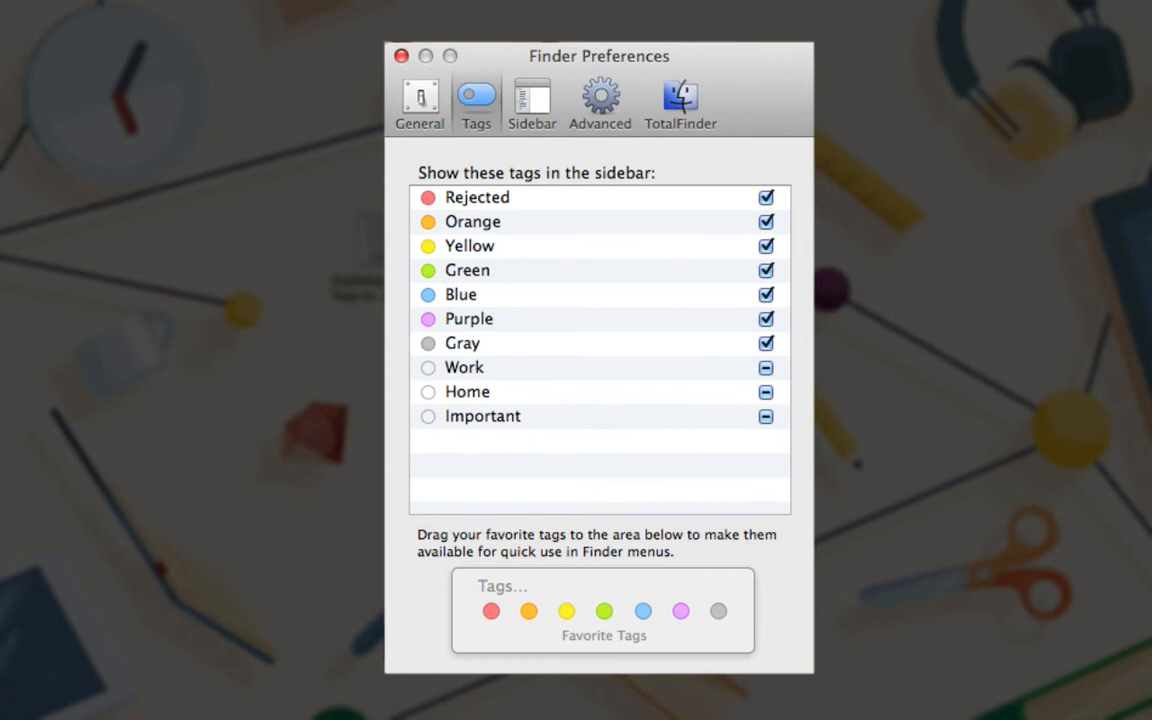
{"action": "left_click", "coordinate": [428, 197]}
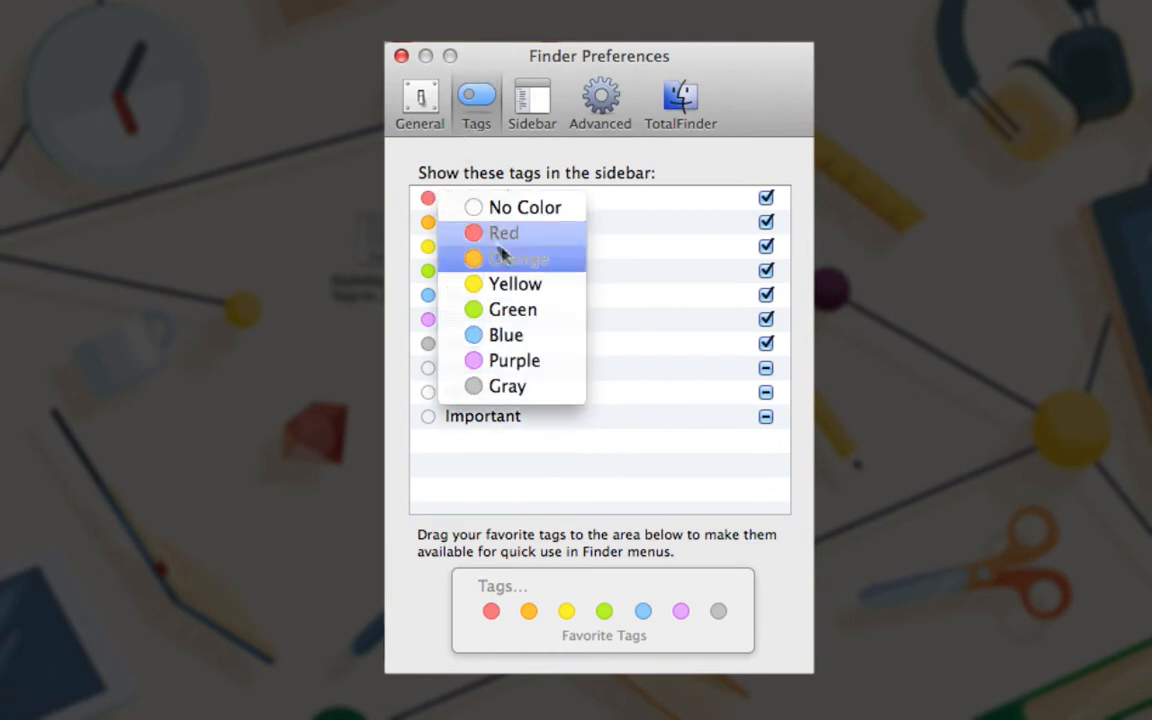
{"action": "left_click", "coordinate": [540, 388]}
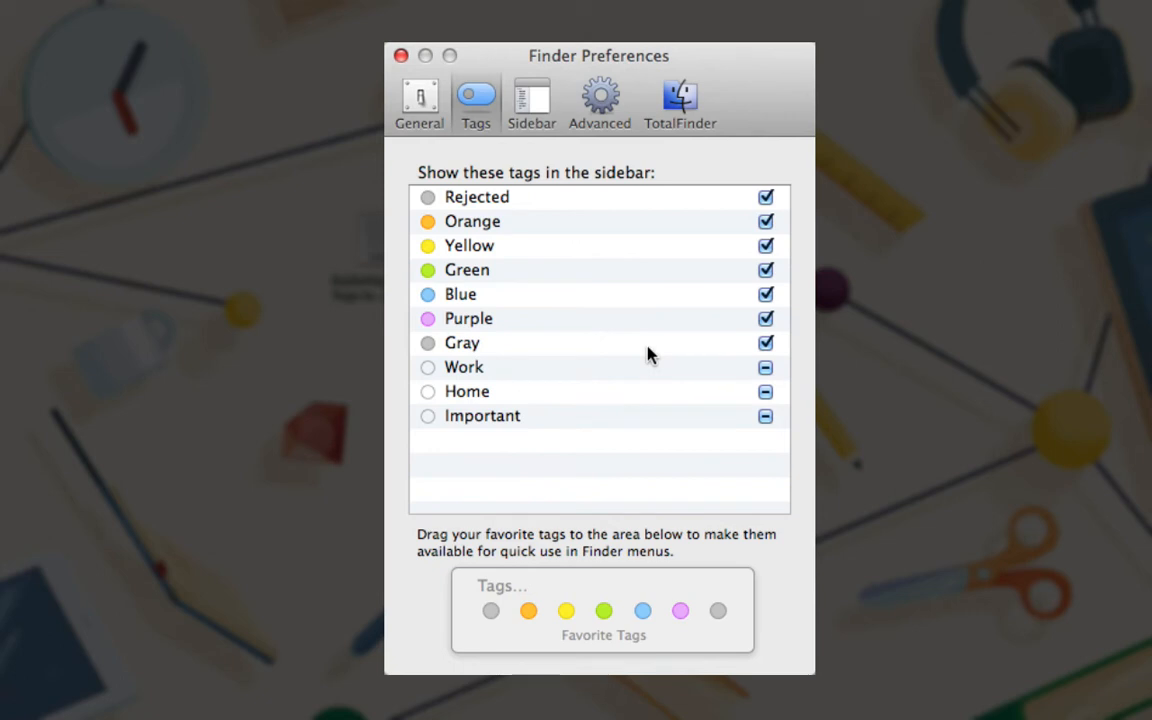
Step: Drag Blue above Green and uncheck Work, Home and Important from the sidebar tags
{"action": "left_click_drag", "start_coordinate": [510, 294], "coordinate": [541, 268]}
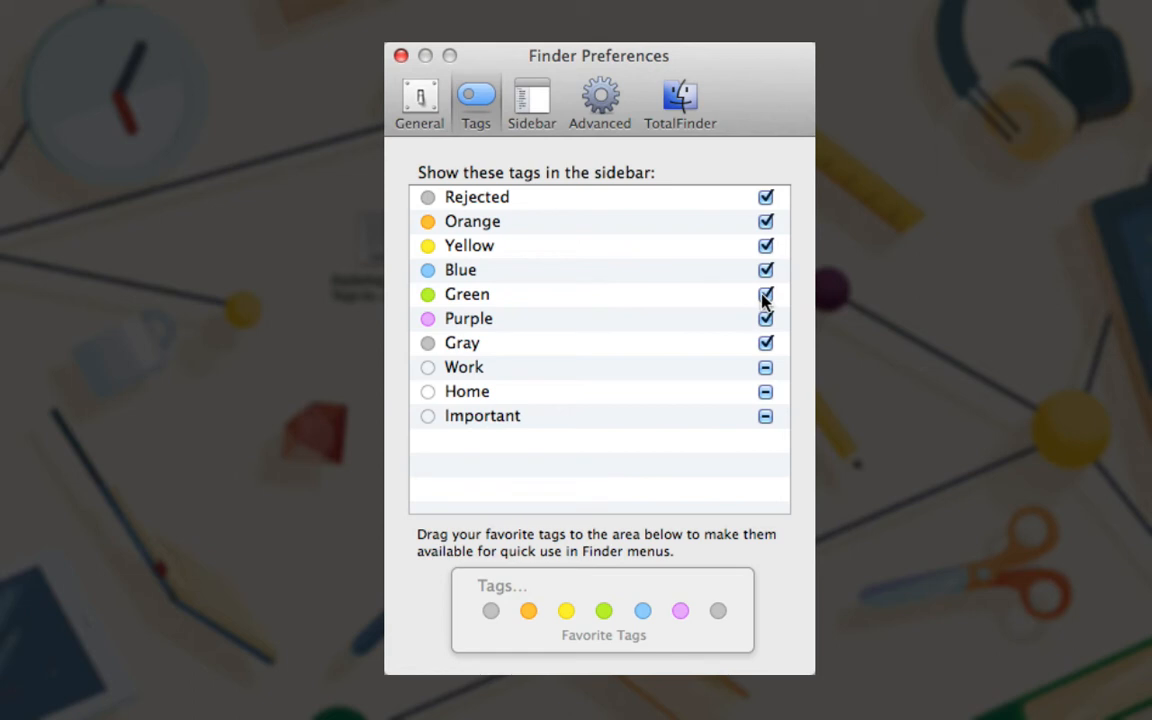
{"action": "left_click", "coordinate": [765, 416]}
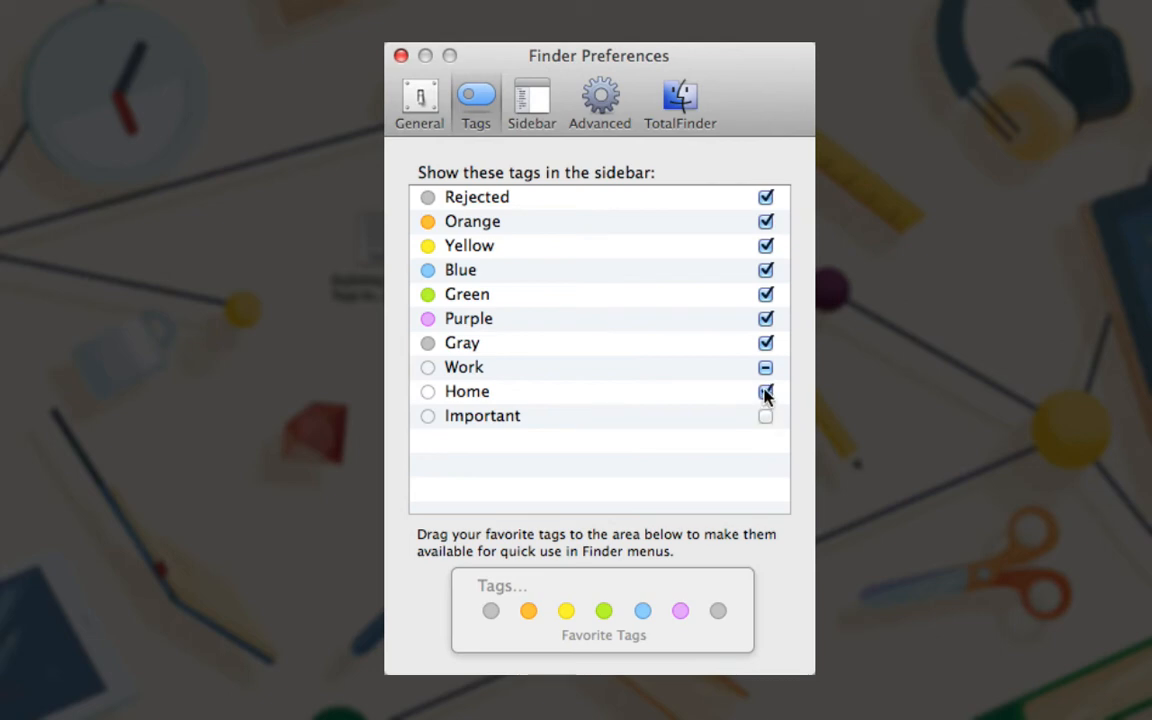
{"action": "left_click", "coordinate": [765, 391]}
{"action": "left_click", "coordinate": [765, 367]}
{"action": "left_click", "coordinate": [765, 368]}
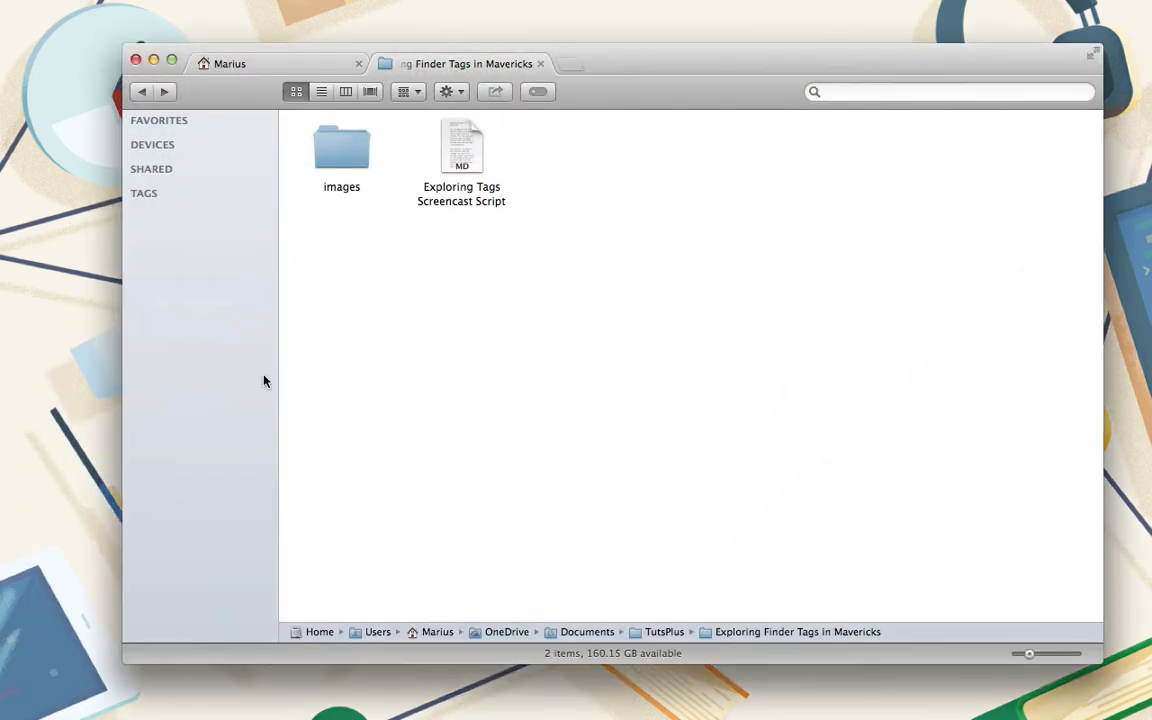
Step: Show the sidebar tags, drag the screencast script onto Purple, then dismiss Purple's options
{"action": "left_click", "coordinate": [259, 194]}
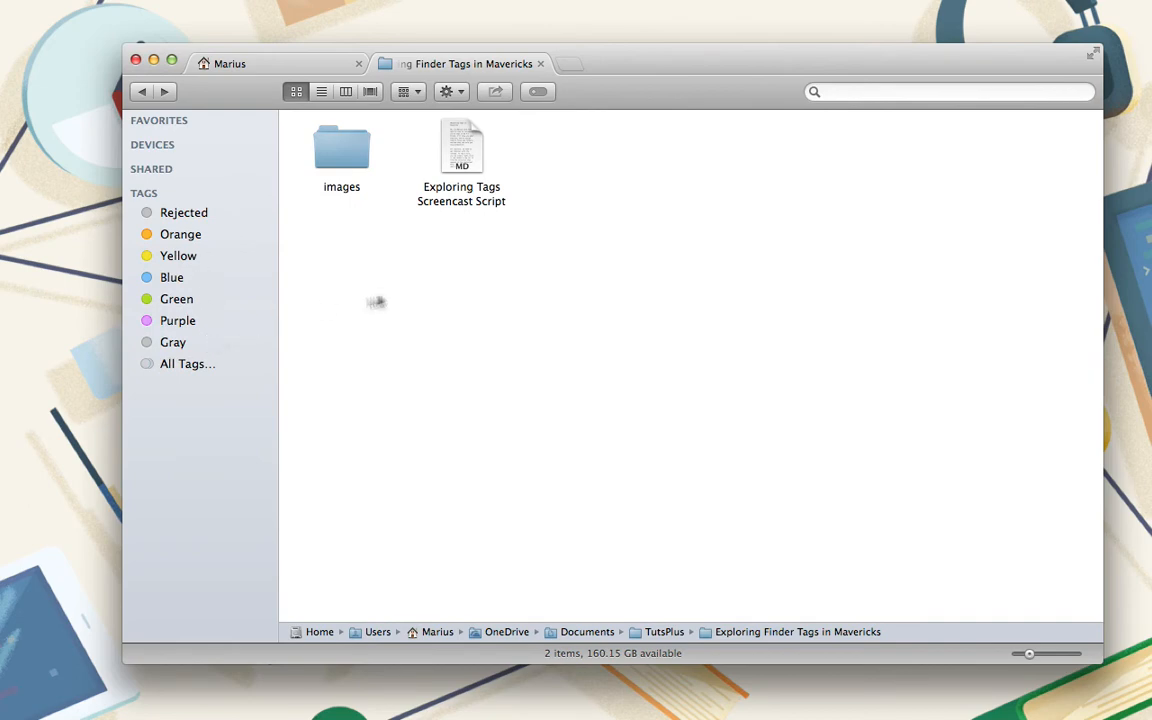
{"action": "mouse_move", "coordinate": [461, 180]}
{"action": "left_mouse_down"}
{"action": "mouse_move", "coordinate": [437, 240]}
{"action": "mouse_move", "coordinate": [178, 321]}
{"action": "left_mouse_up"}
{"action": "left_click", "coordinate": [490, 252]}
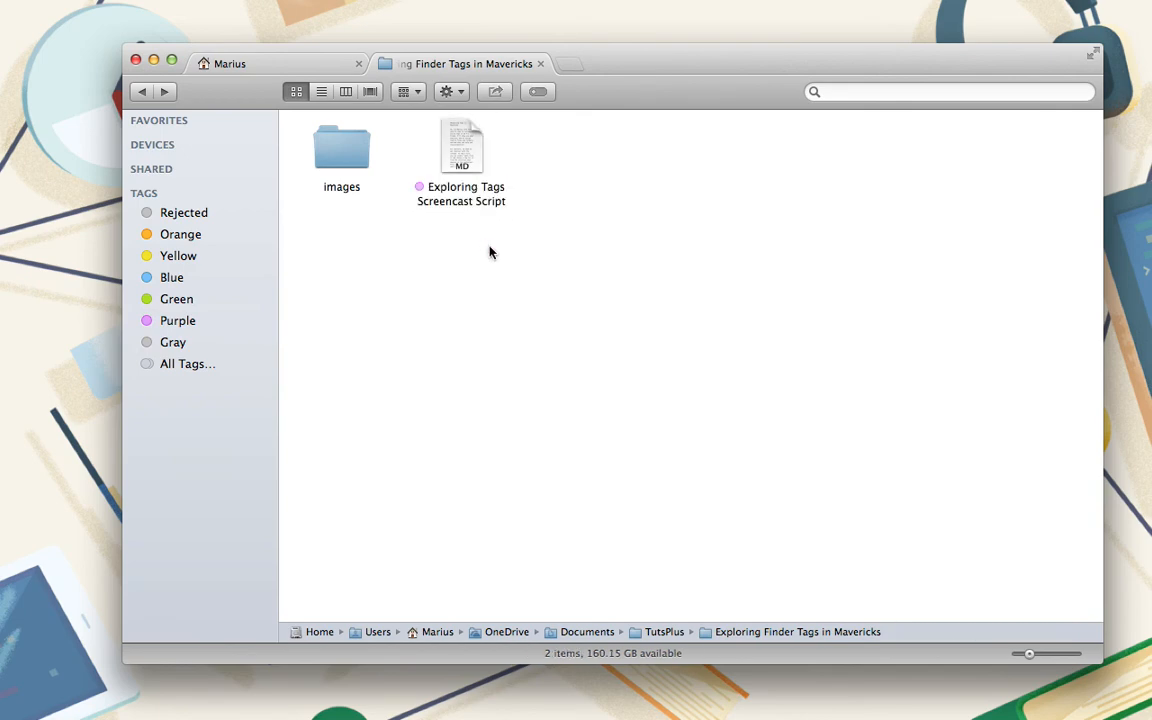
{"action": "right_click", "coordinate": [220, 326]}
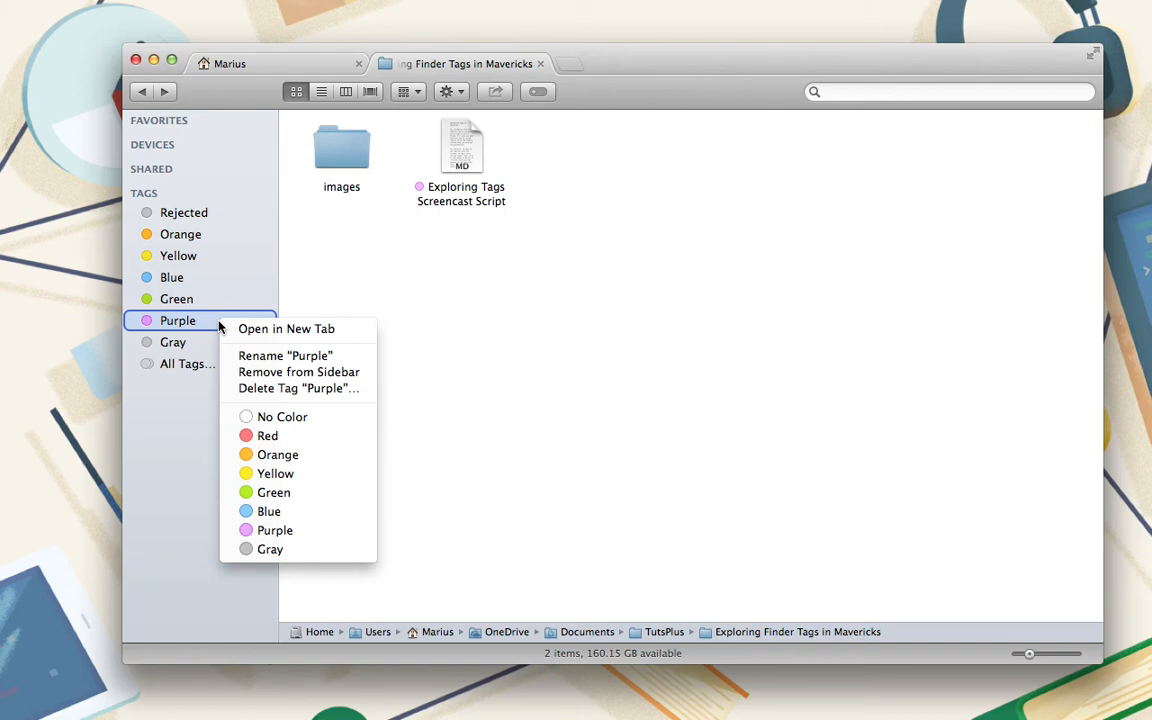
{"action": "left_click", "coordinate": [525, 314]}
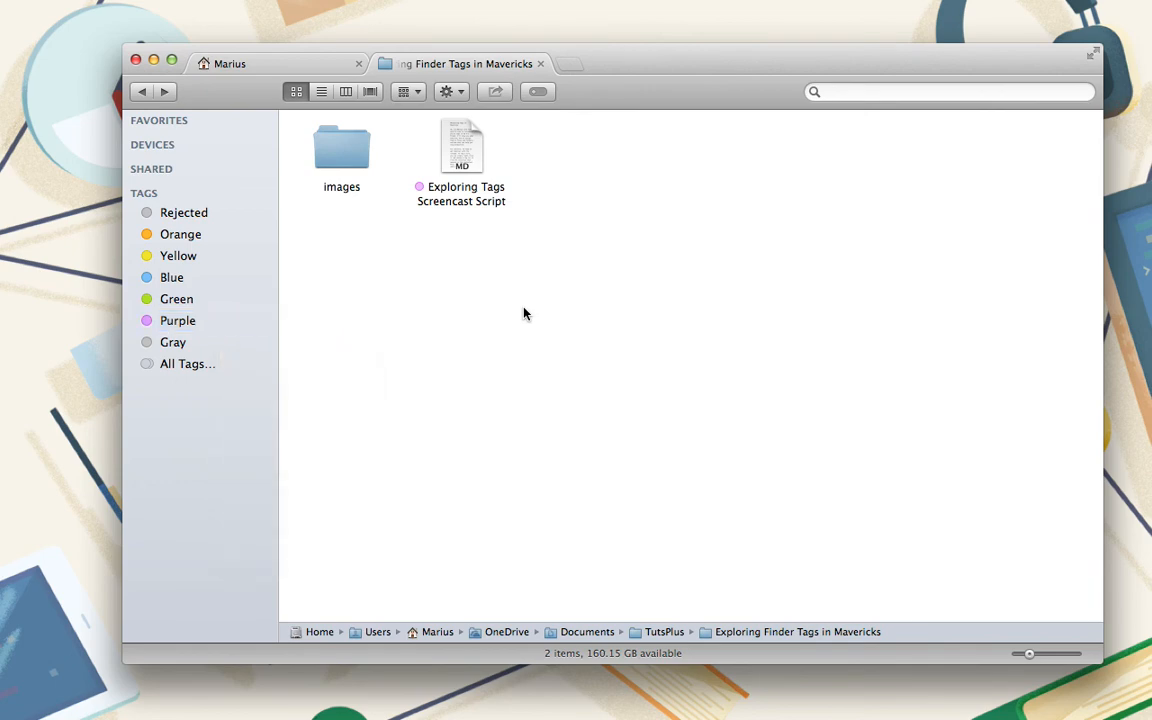
{"action": "left_click", "coordinate": [487, 207]}
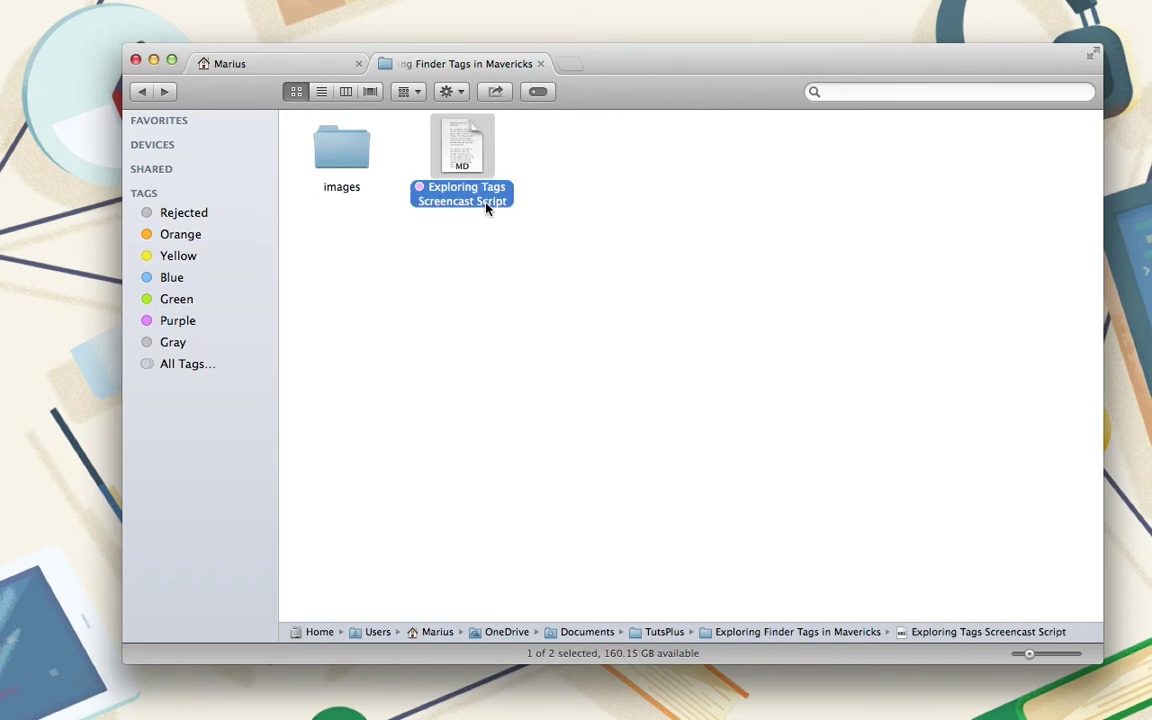
{"action": "left_click", "coordinate": [536, 92]}
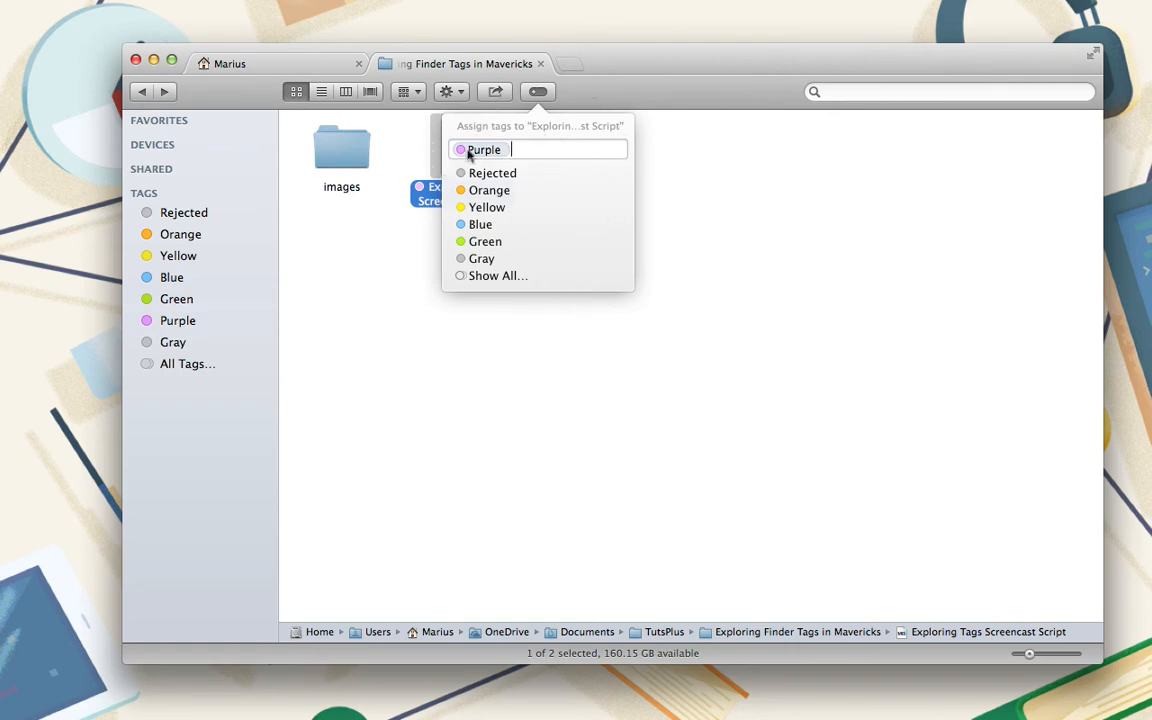
{"action": "left_click", "coordinate": [419, 249]}
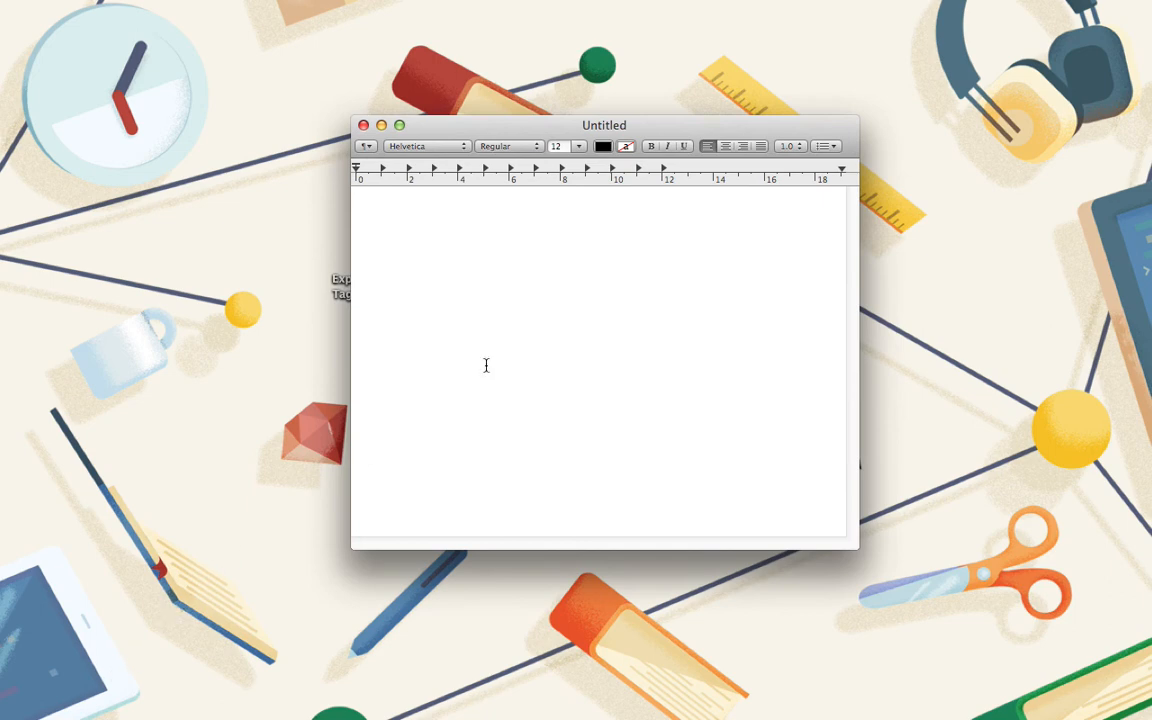
Step: Add the Purple tag to the untitled document from its title-bar details popover
{"action": "left_click", "coordinate": [636, 126]}
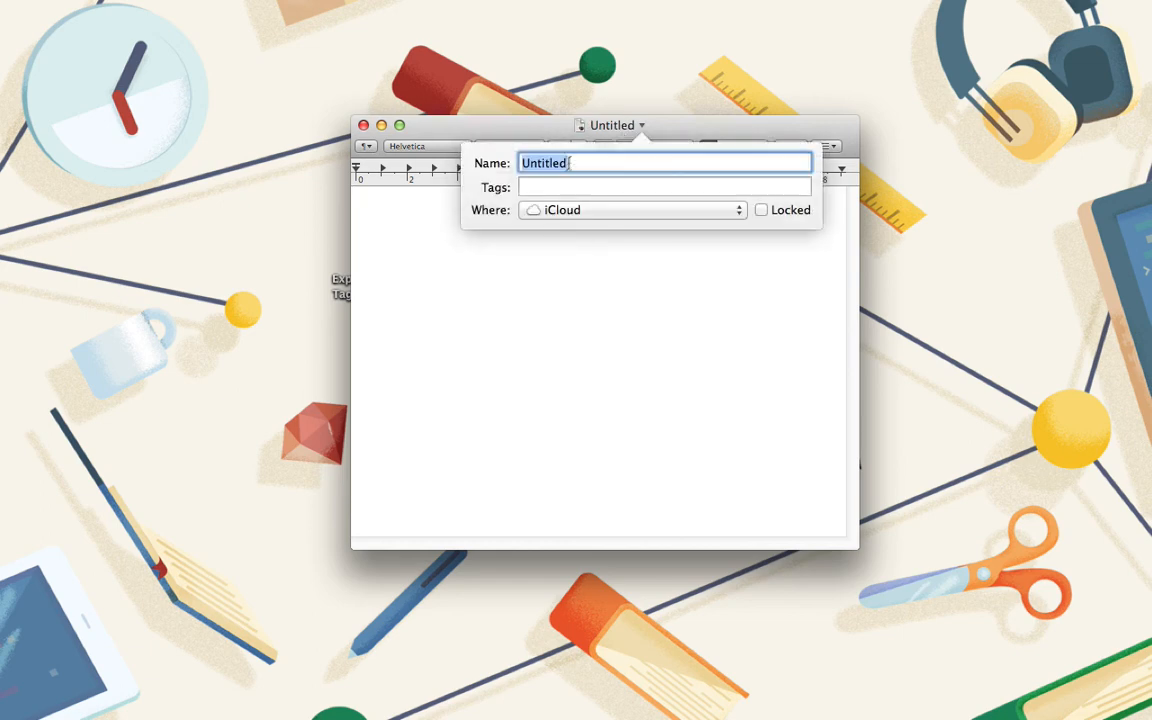
{"action": "left_click", "coordinate": [600, 187]}
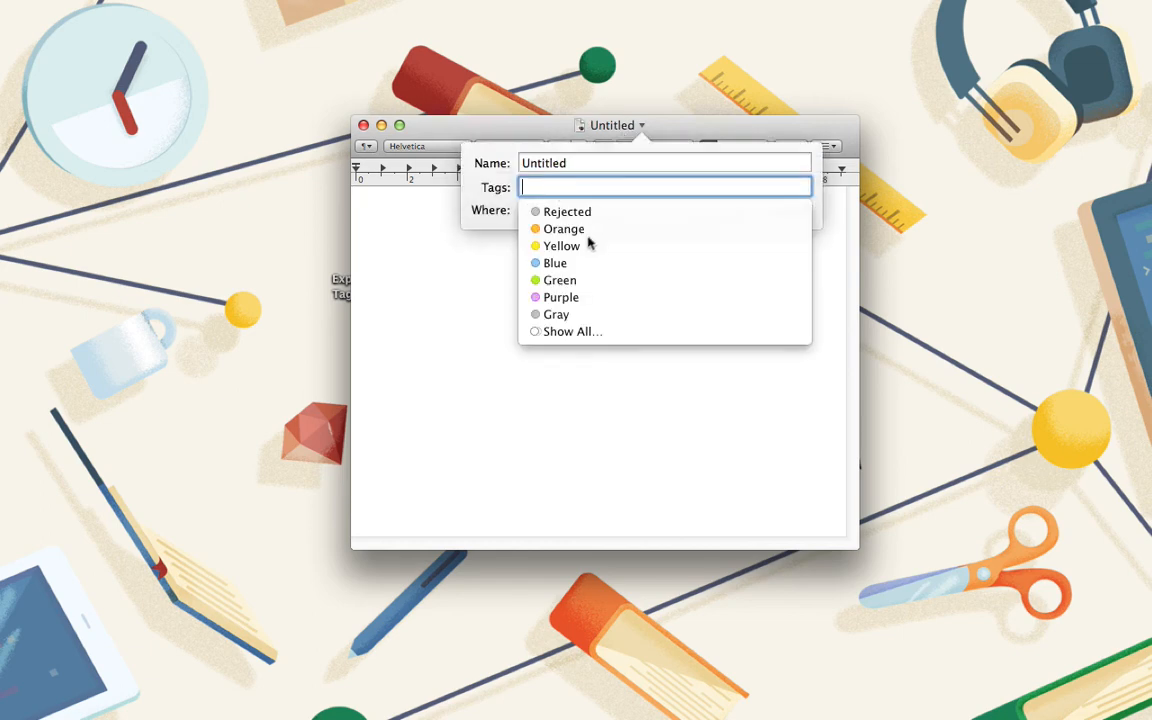
{"action": "left_click", "coordinate": [560, 297]}
{"action": "left_click", "coordinate": [424, 290]}
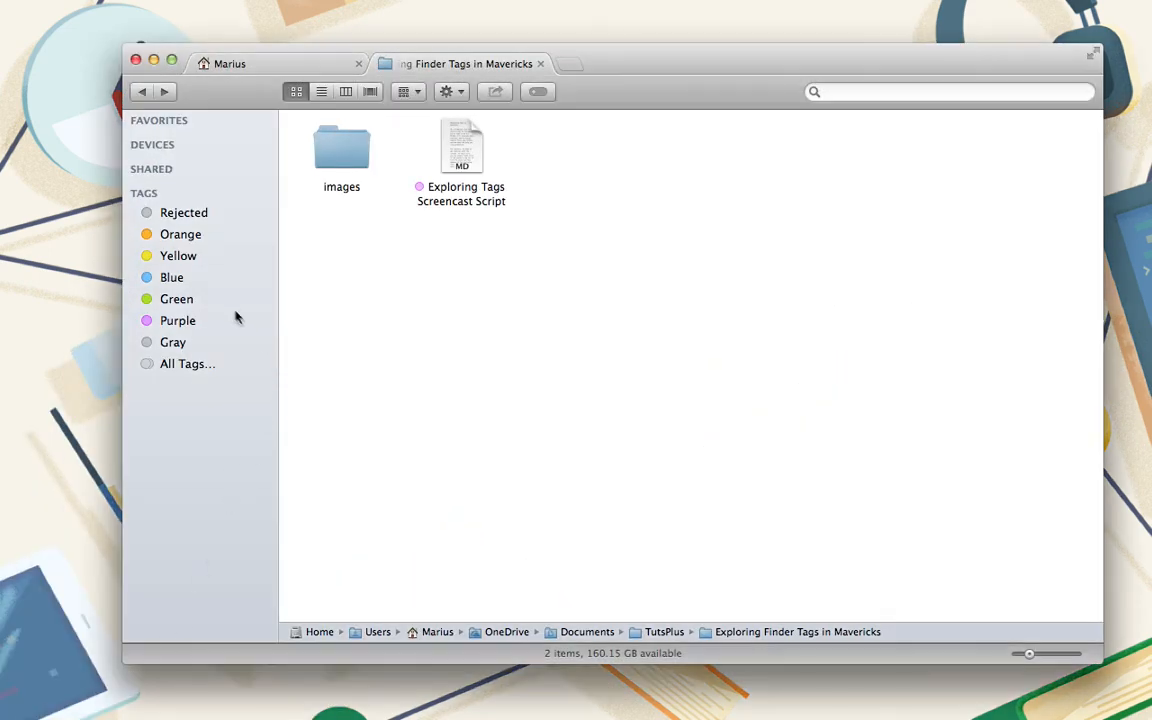
Step: Select the Purple sidebar tag to list all twelve Purple-tagged files
{"action": "left_click", "coordinate": [221, 320]}
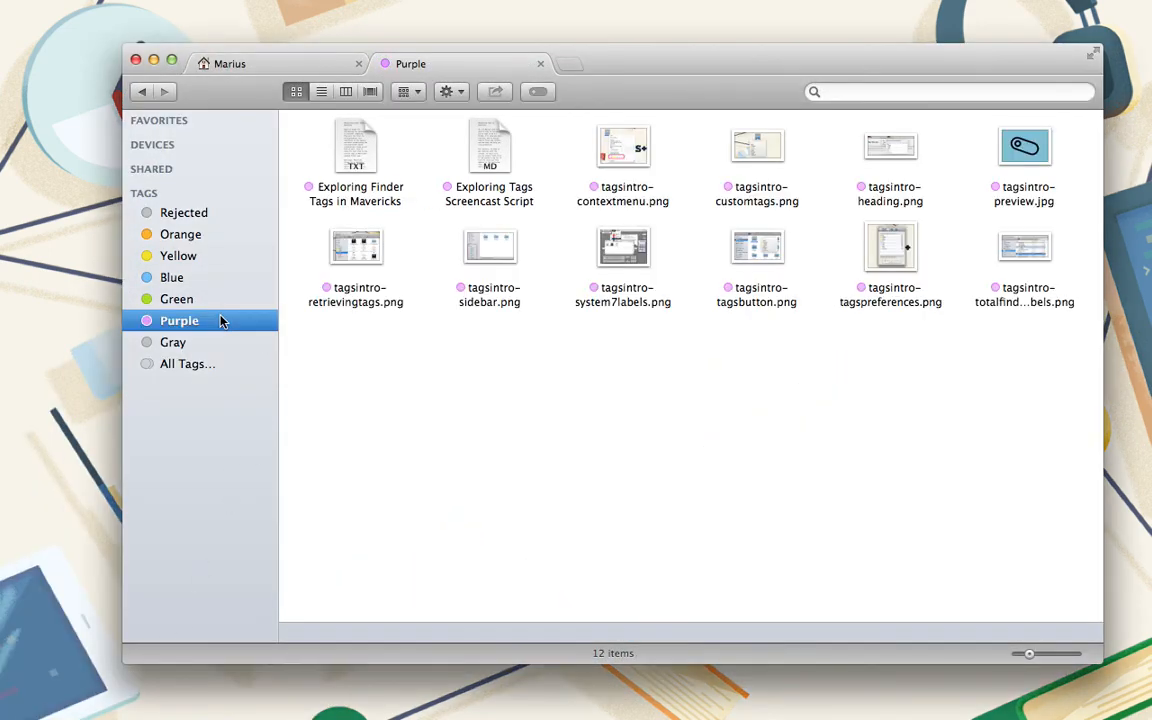